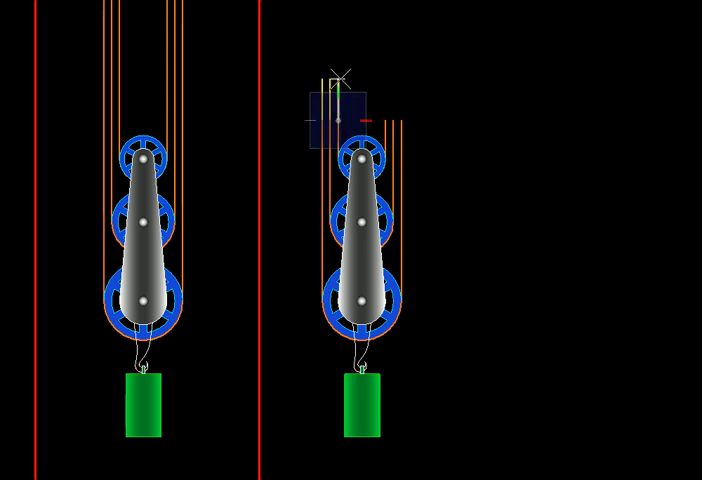
Lengthen the left and right rope ends of the copied block upward as short yellow lines.
left_click(336, 76)
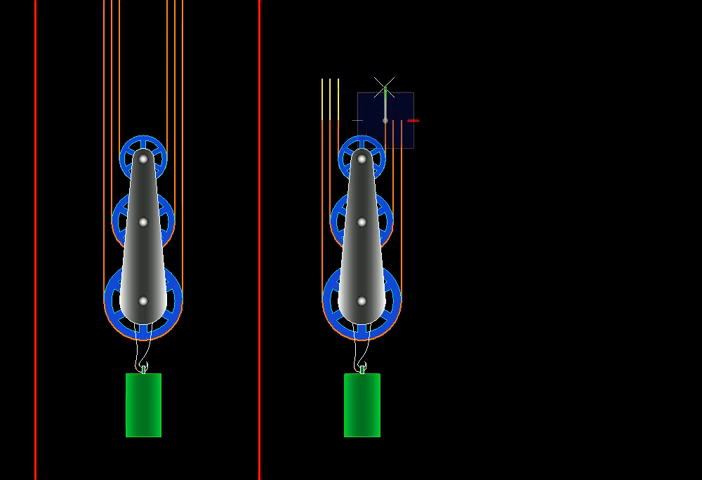
left_click(395, 102)
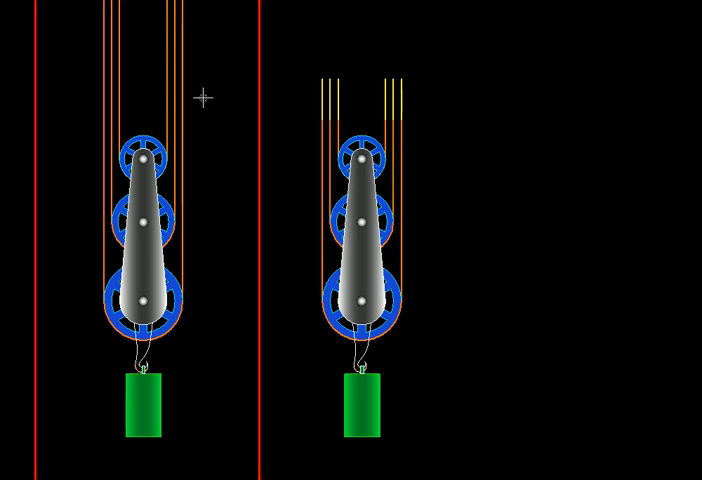
Cap the three left and the right rope ends with yellow upward arrowheads.
left_click(325, 90)
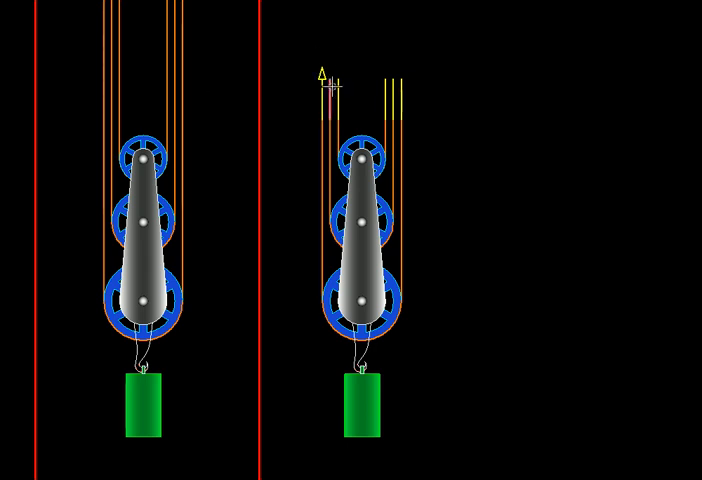
left_click(330, 92)
left_click(338, 92)
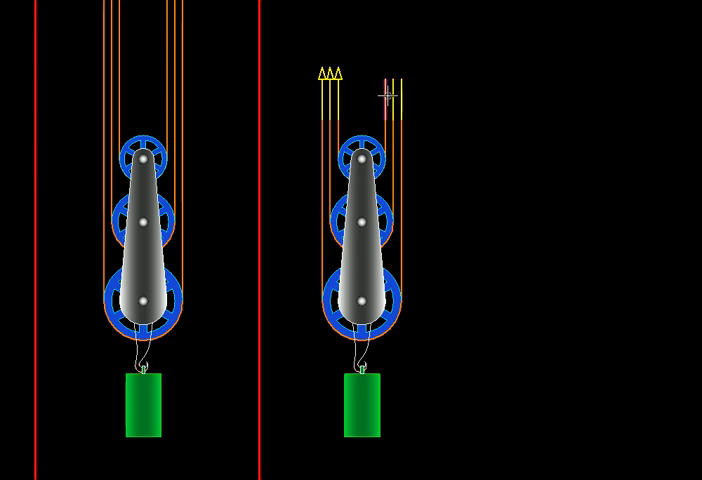
left_click(386, 95)
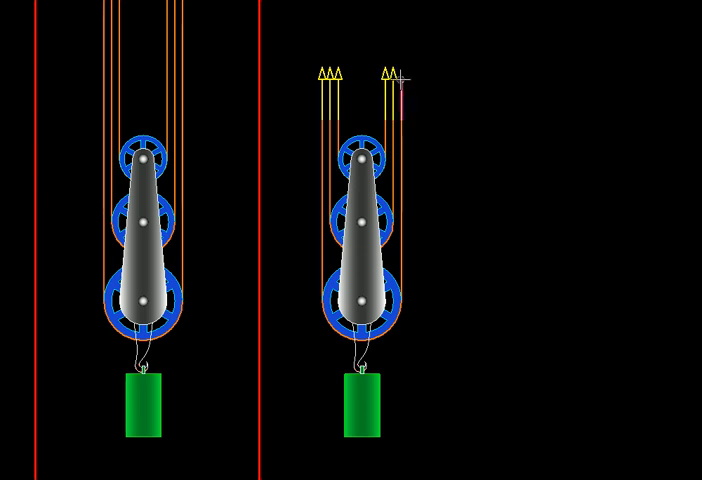
left_click(402, 78)
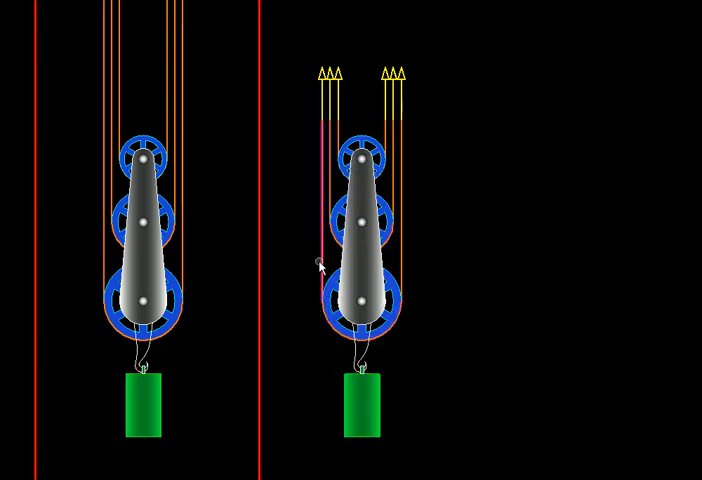
Select the left and right ropes of the copied block for the remaining arrowheads.
left_click(318, 266)
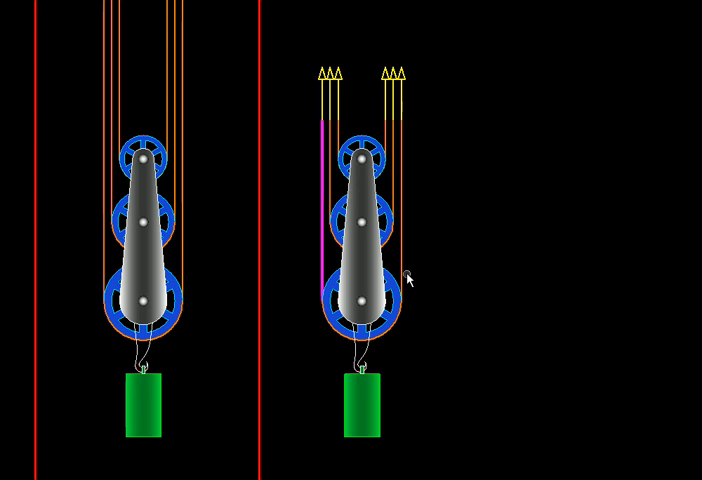
left_click(403, 278)
key("Escape")
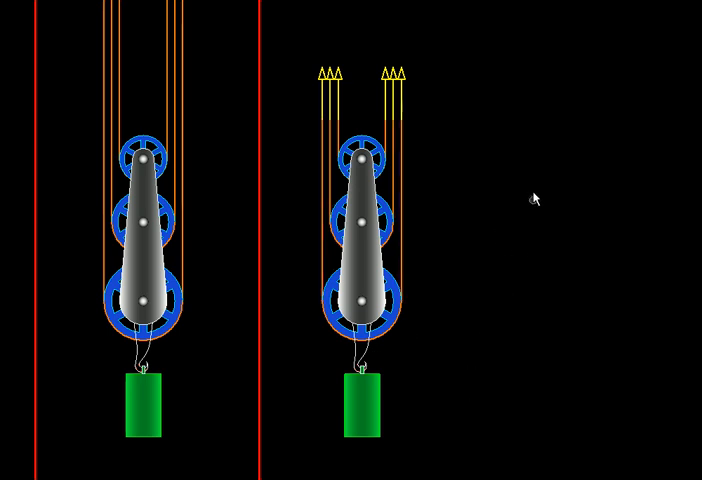